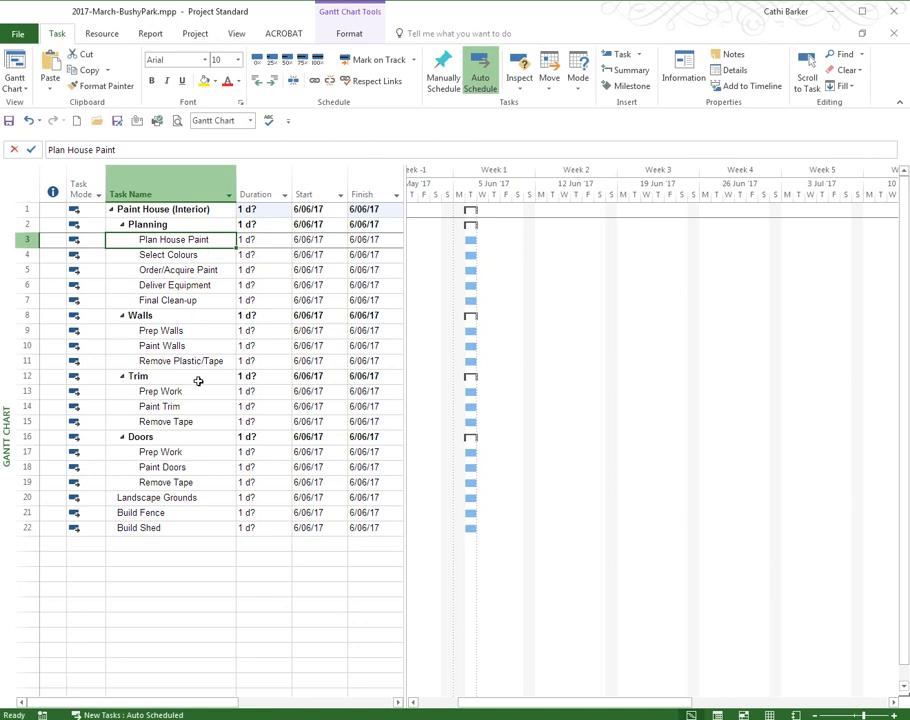
# Step: Collapse the subtasks under the Planning and Walls summary tasks and expand both again
pyautogui.moveTo(175, 240); pyautogui.dragTo(187, 300)
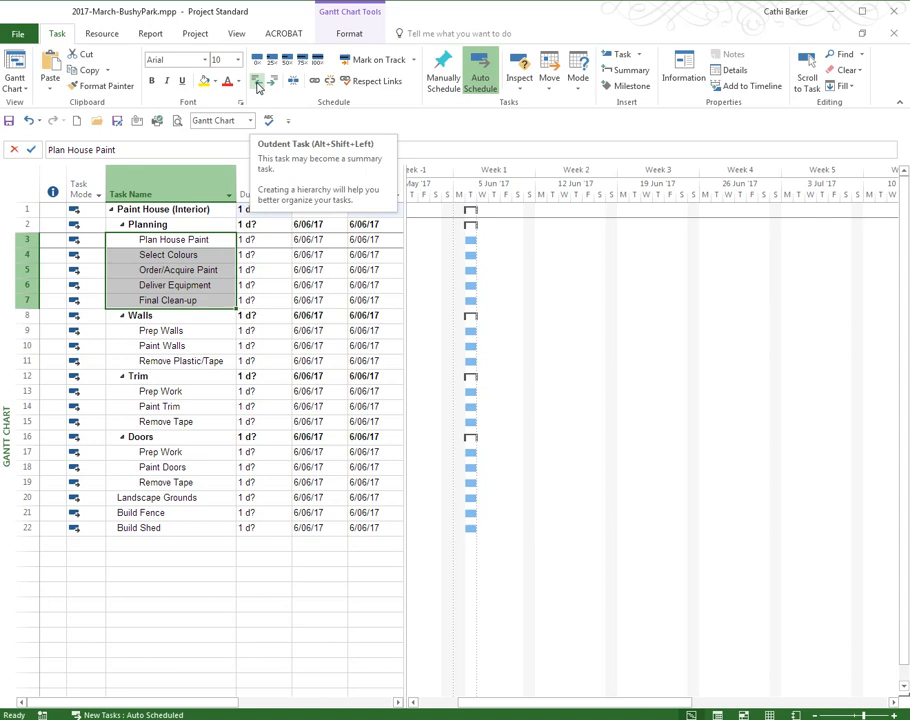
pyautogui.click(165, 286)
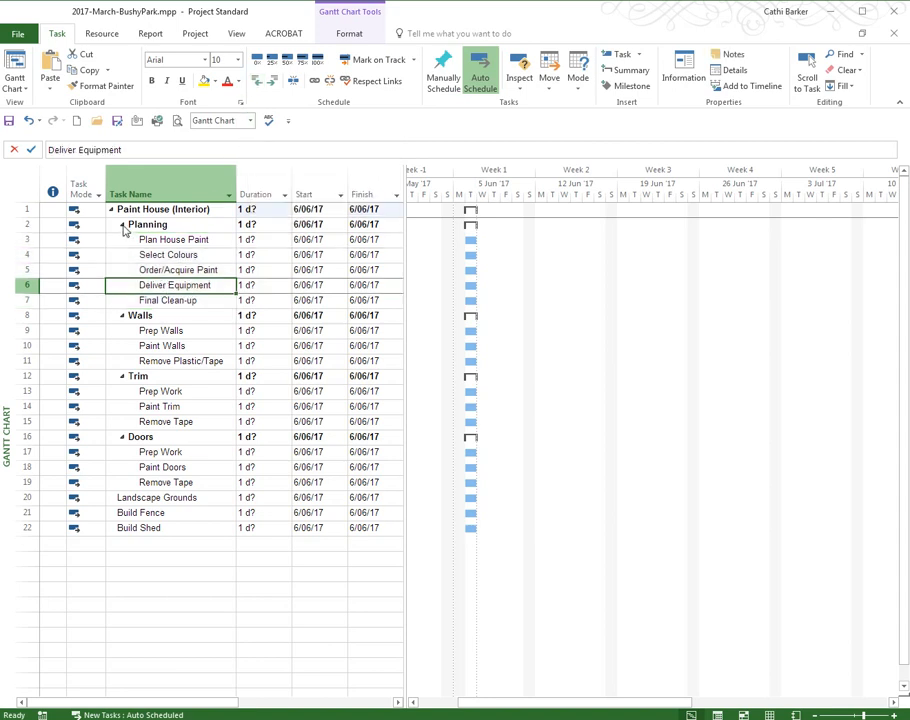
pyautogui.click(122, 225)
pyautogui.click(122, 240)
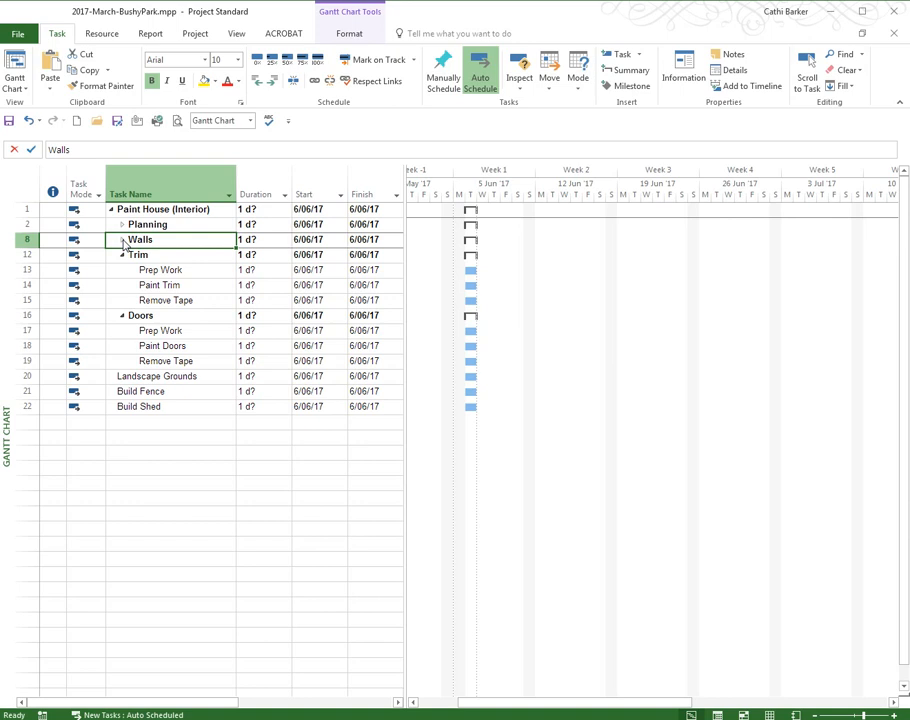
pyautogui.click(122, 240)
pyautogui.click(122, 224)
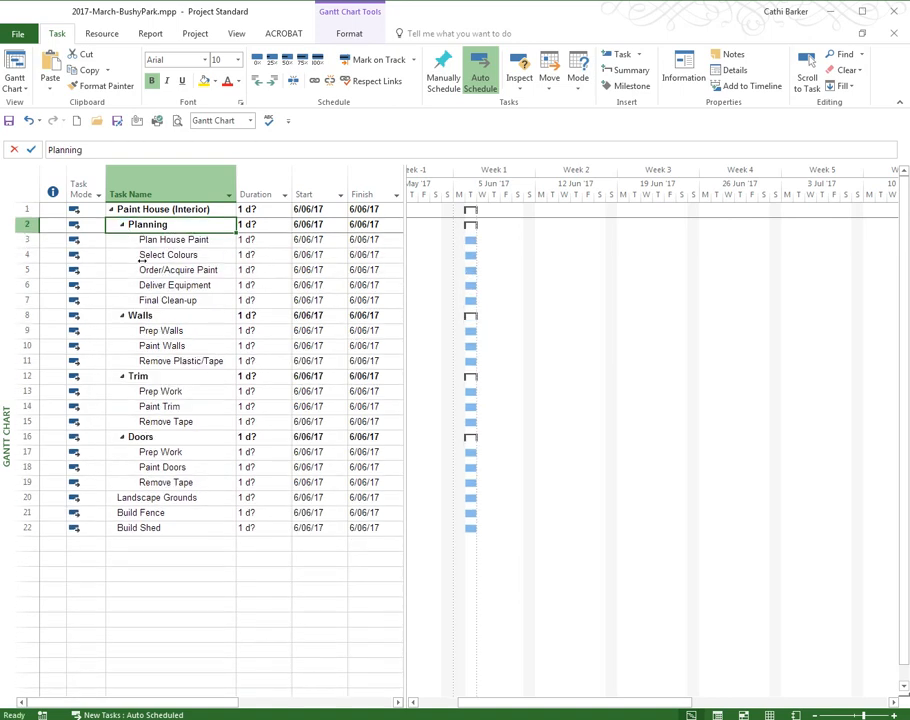
# Step: Limit the displayed task outline to Level 1, and switch it to Level 2
pyautogui.click(238, 34)
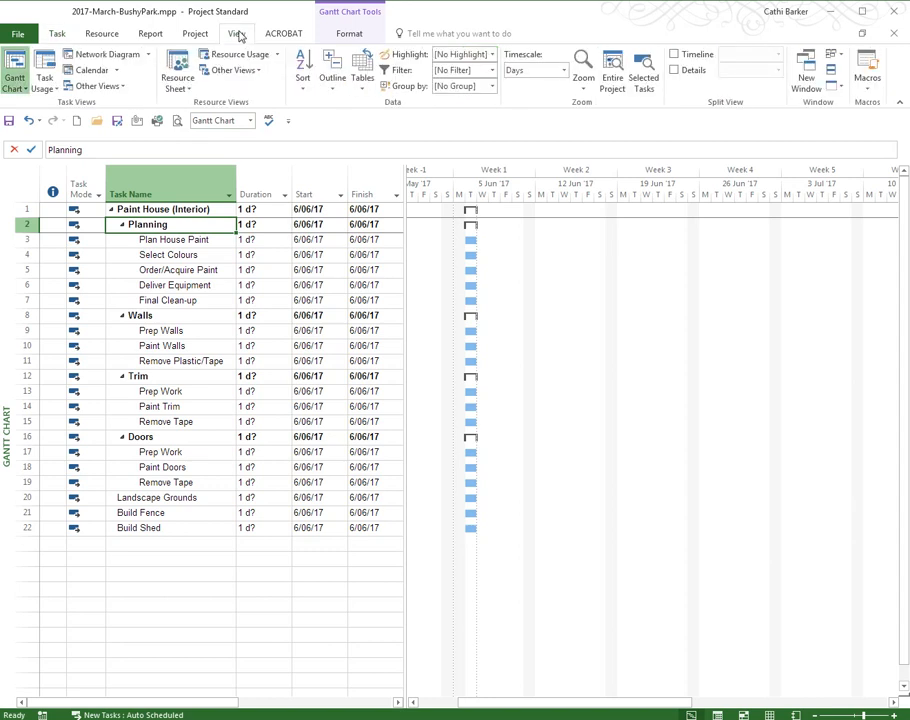
pyautogui.click(336, 90)
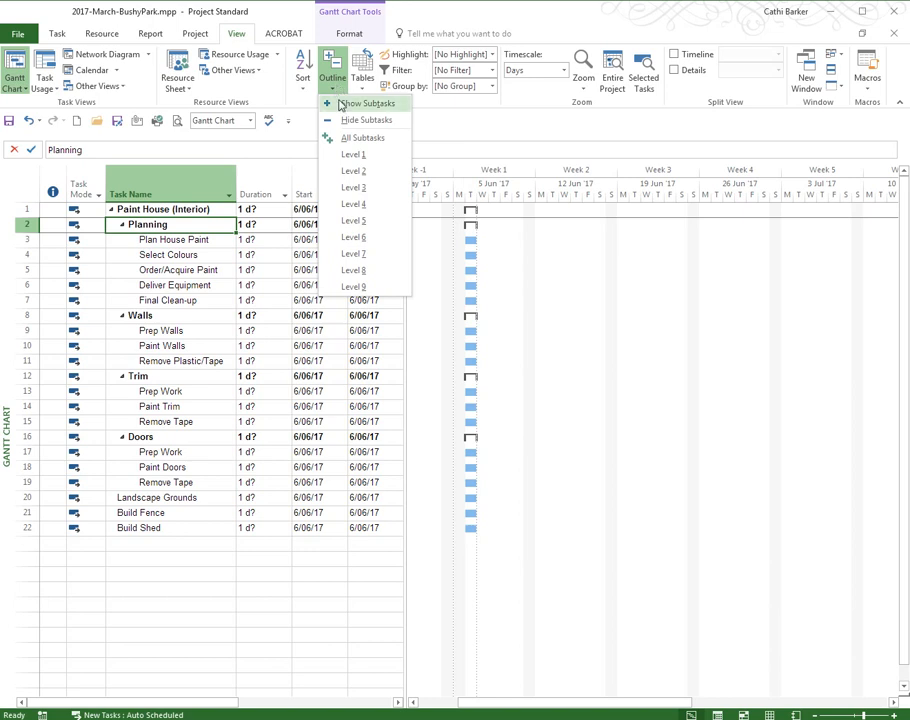
pyautogui.click(355, 155)
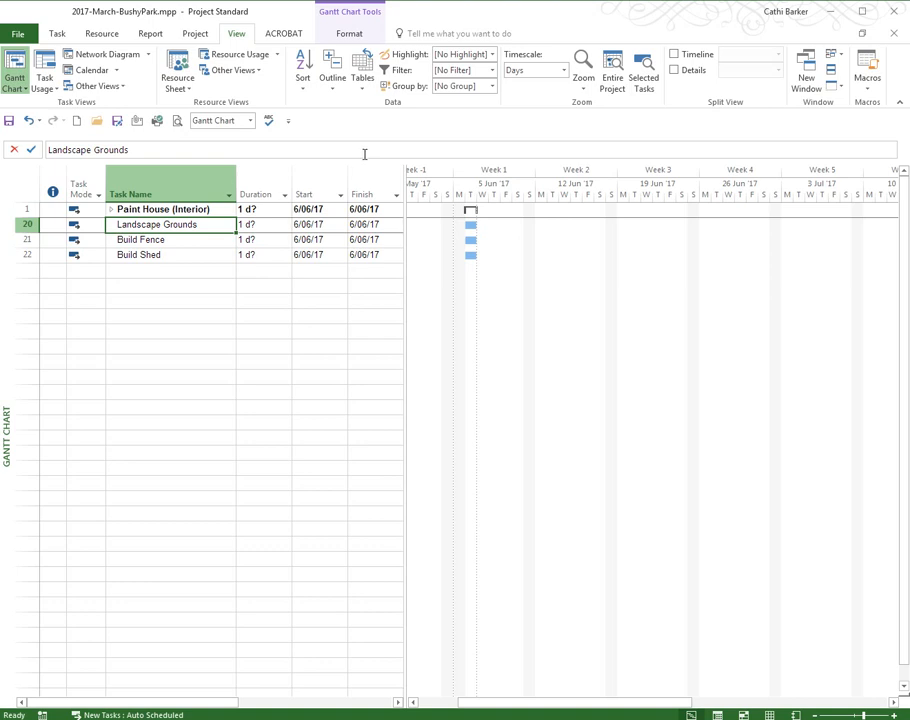
pyautogui.click(335, 88)
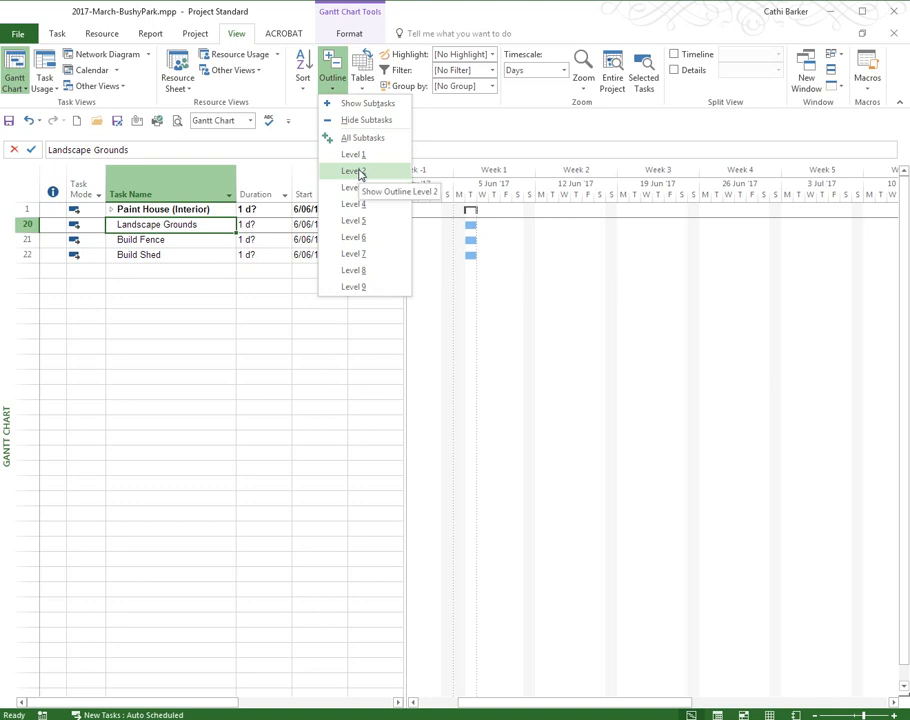
pyautogui.click(358, 172)
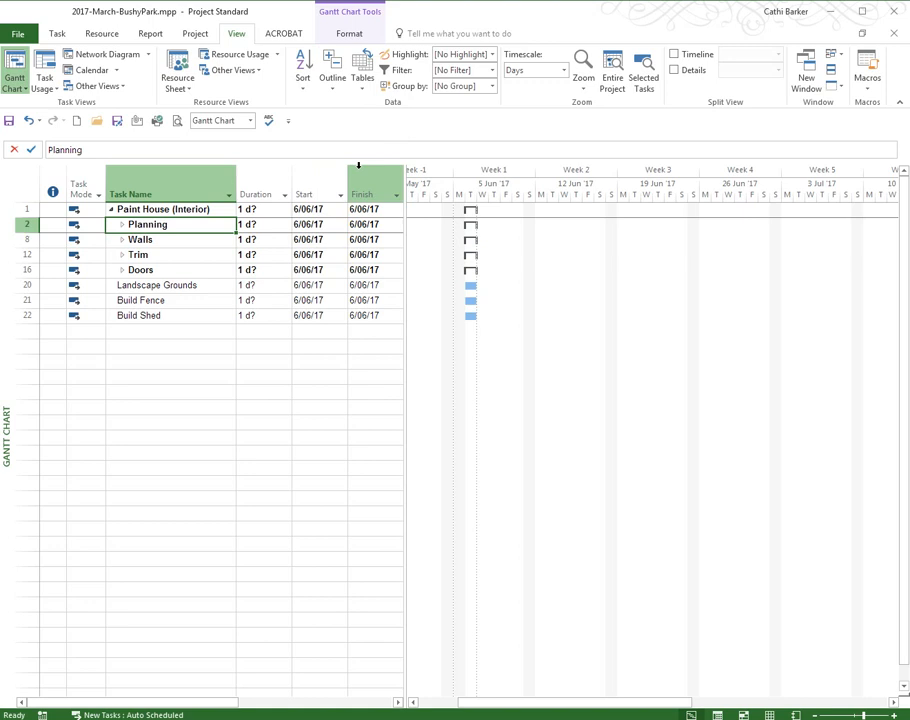
# Step: Switch the outline between all subtasks and Level 2, ending with all subtasks displayed
pyautogui.click(328, 84)
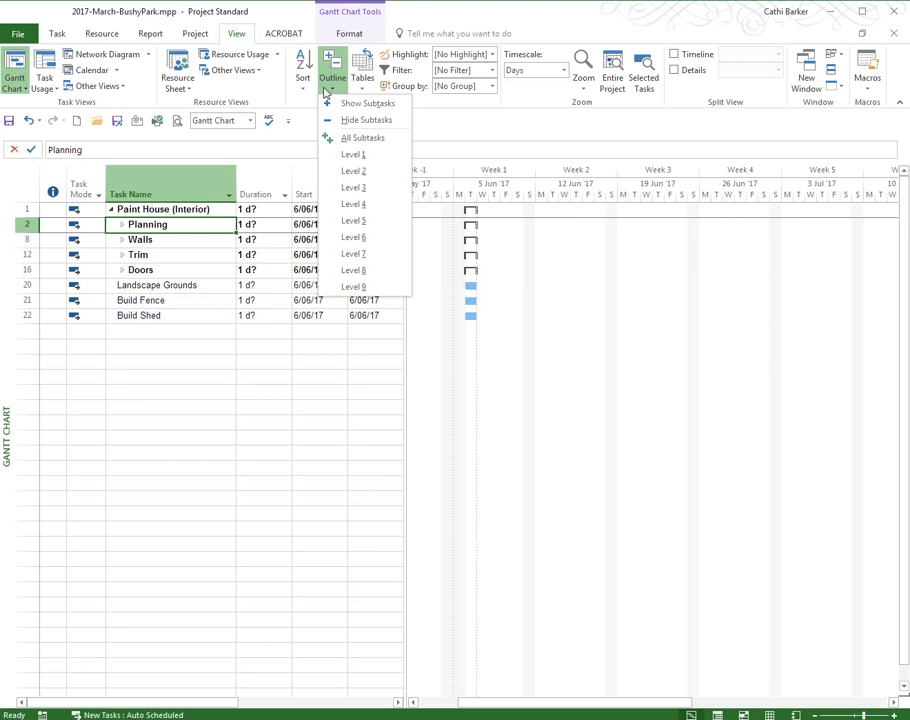
pyautogui.click(355, 140)
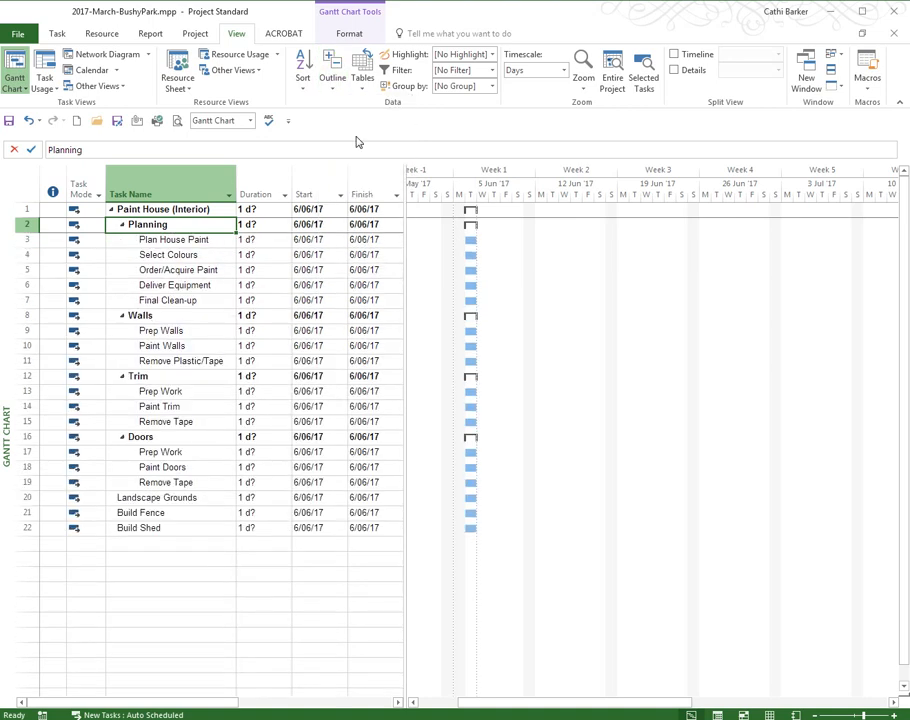
pyautogui.click(333, 85)
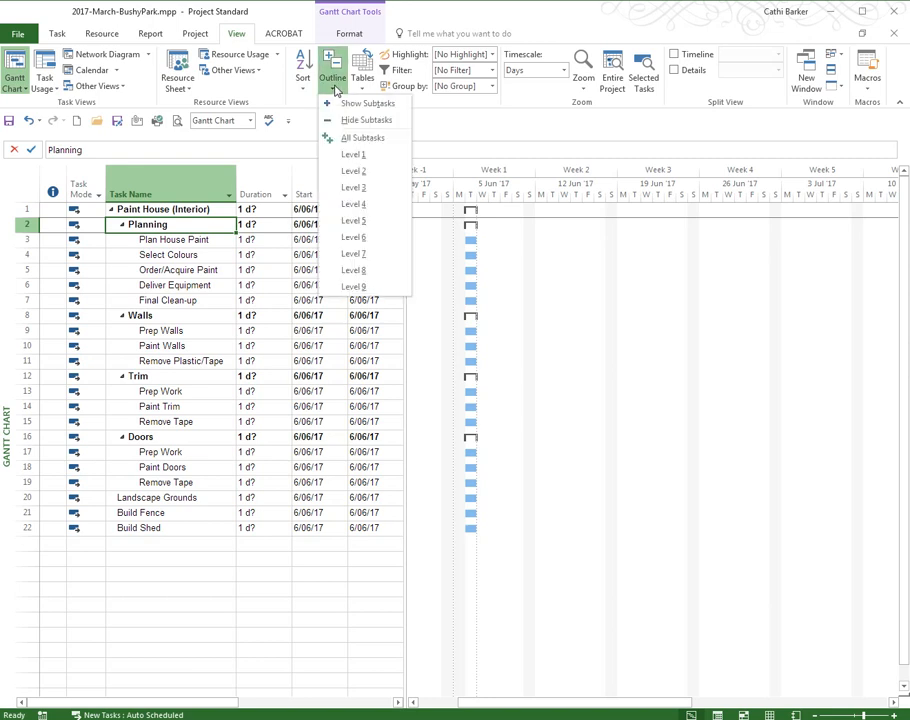
pyautogui.click(366, 166)
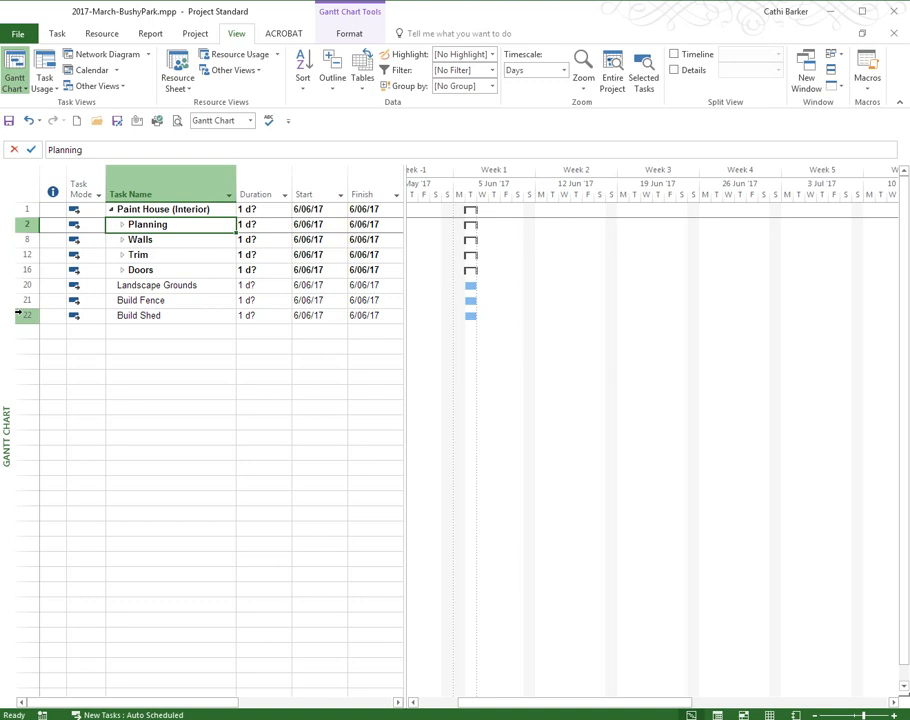
pyautogui.click(341, 84)
pyautogui.click(373, 139)
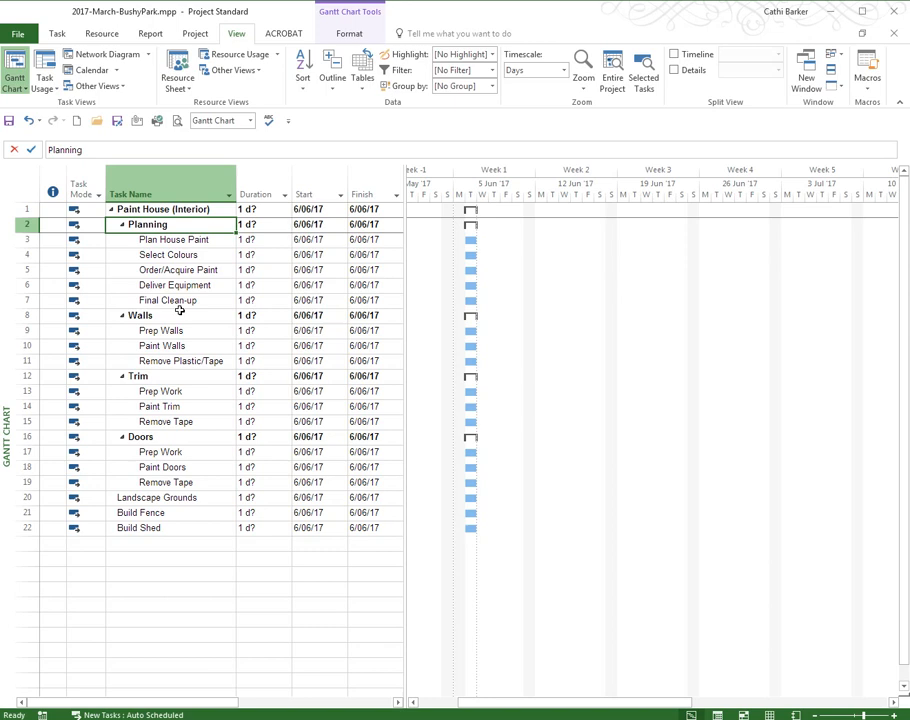
# Step: Insert a milestone named Painting Complete above Landscape Grounds with a duration of 0 days
pyautogui.click(187, 497)
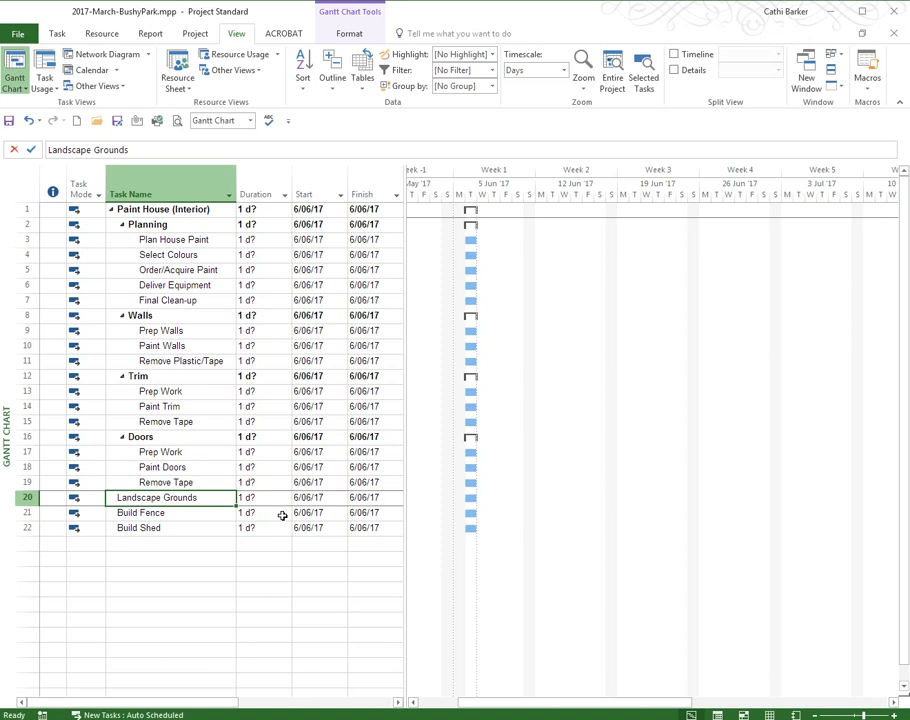
pyautogui.press('Insert')
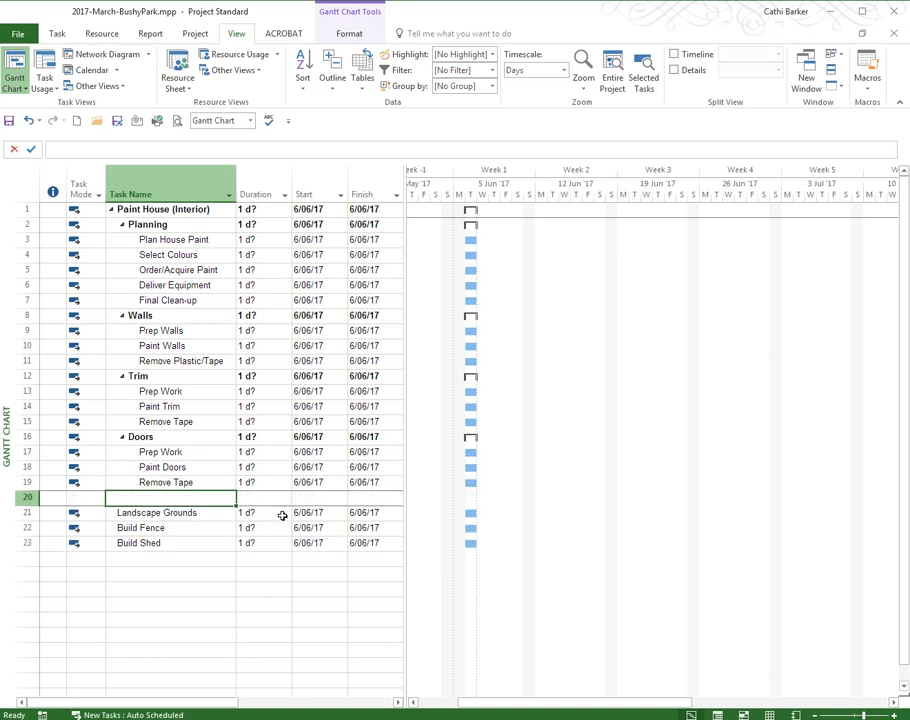
pyautogui.write('Painting Complete')
pyautogui.press('Tab')
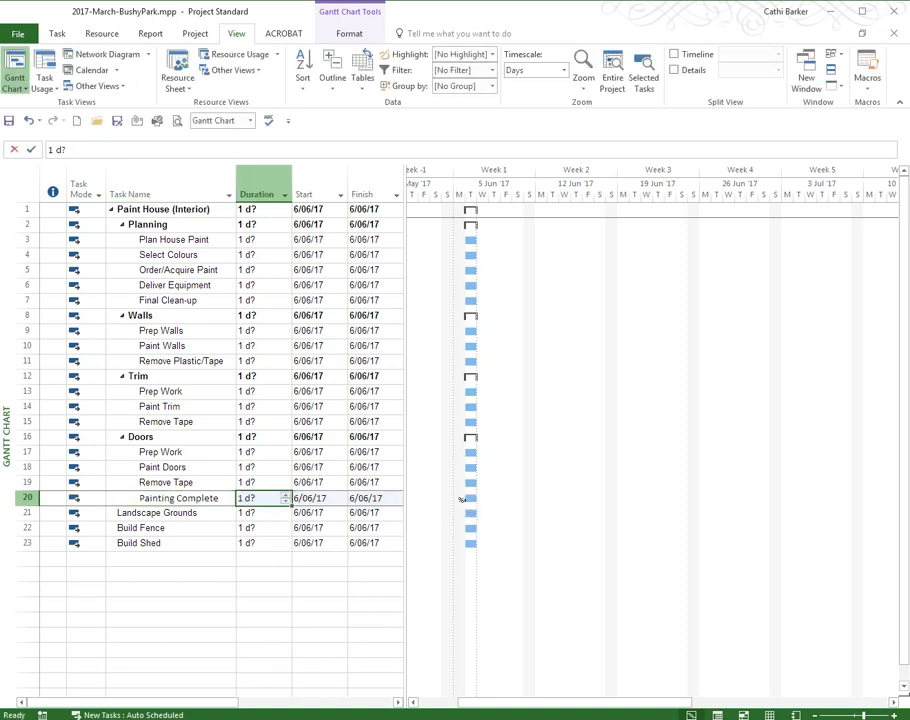
pyautogui.hotkey('alt', 'F4')
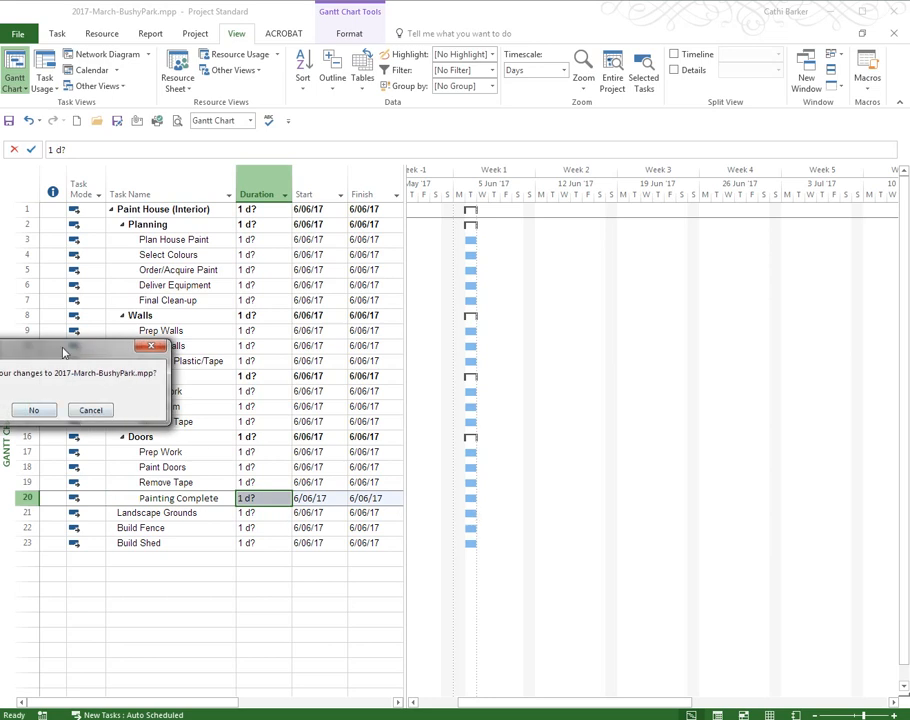
pyautogui.click(80, 426)
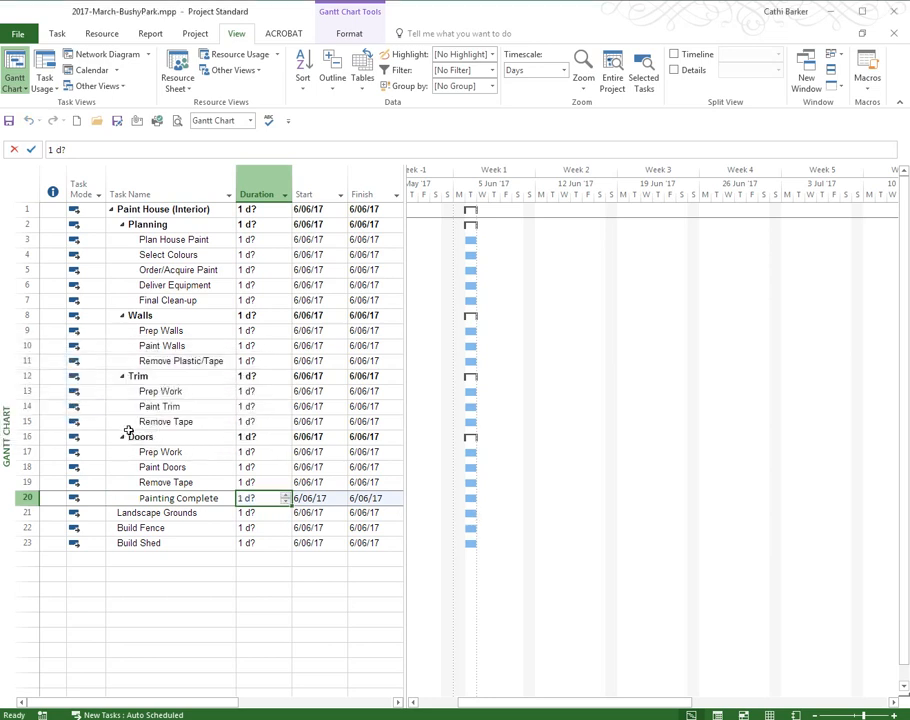
pyautogui.write('0d')
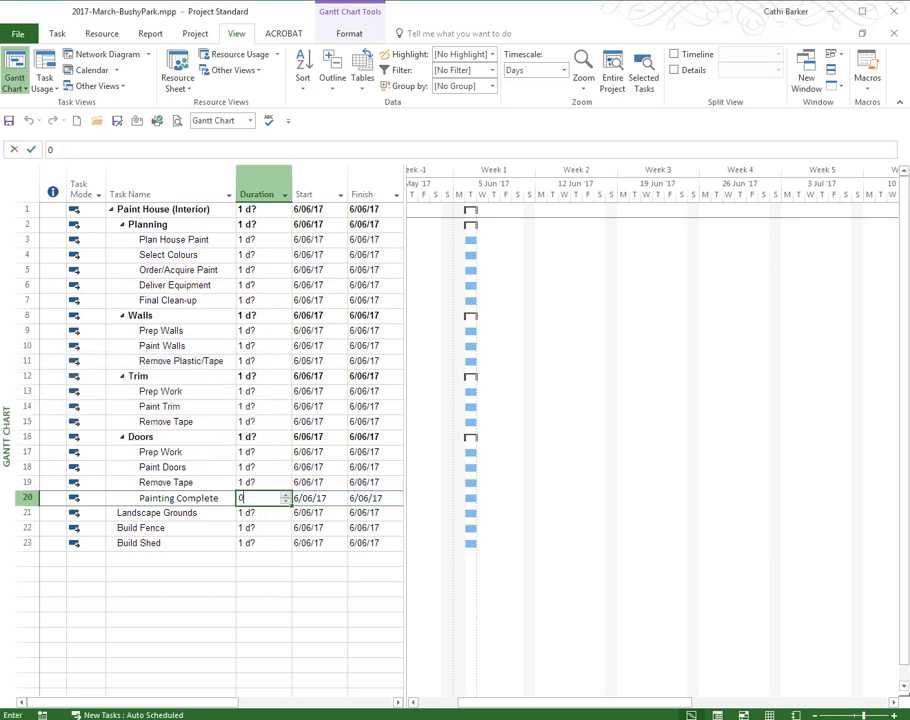
pyautogui.press('Return')
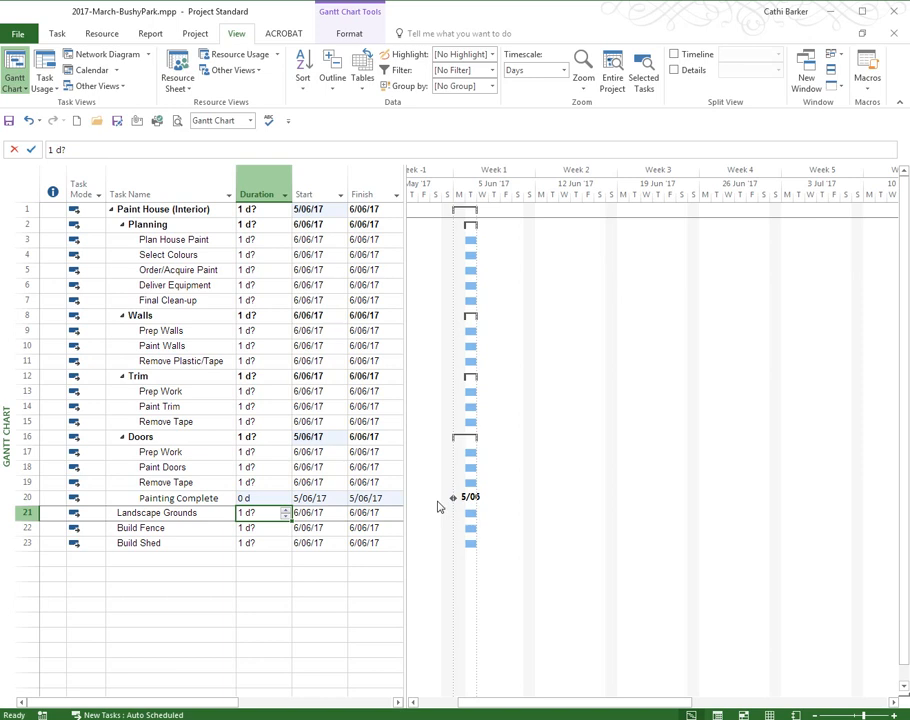
# Step: Add a milestone named Project Complete at the end of the task list with a duration of 0 days
pyautogui.click(232, 558)
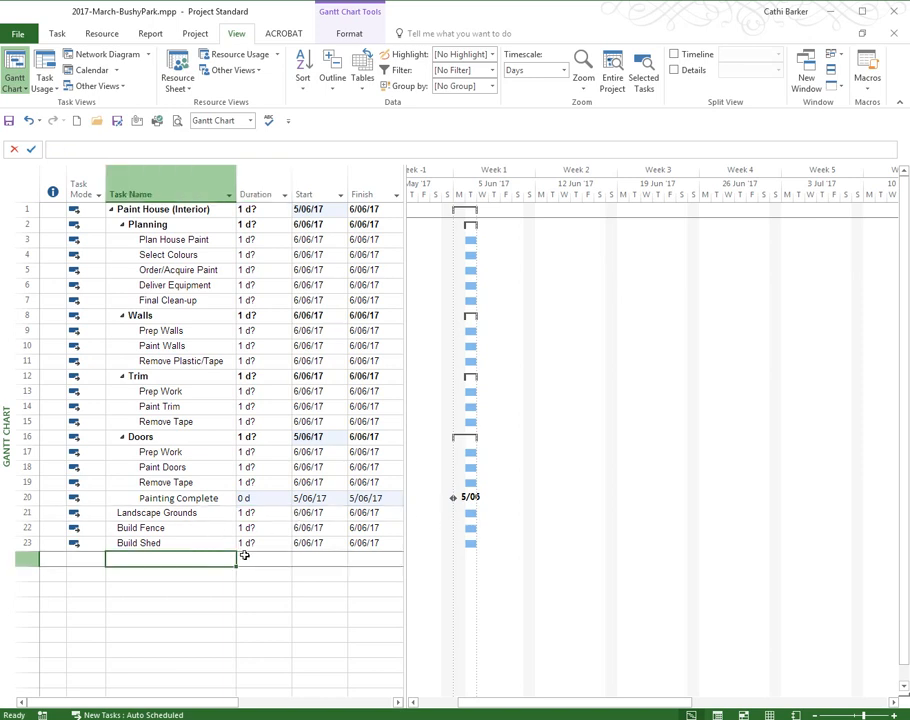
pyautogui.write('Pro')
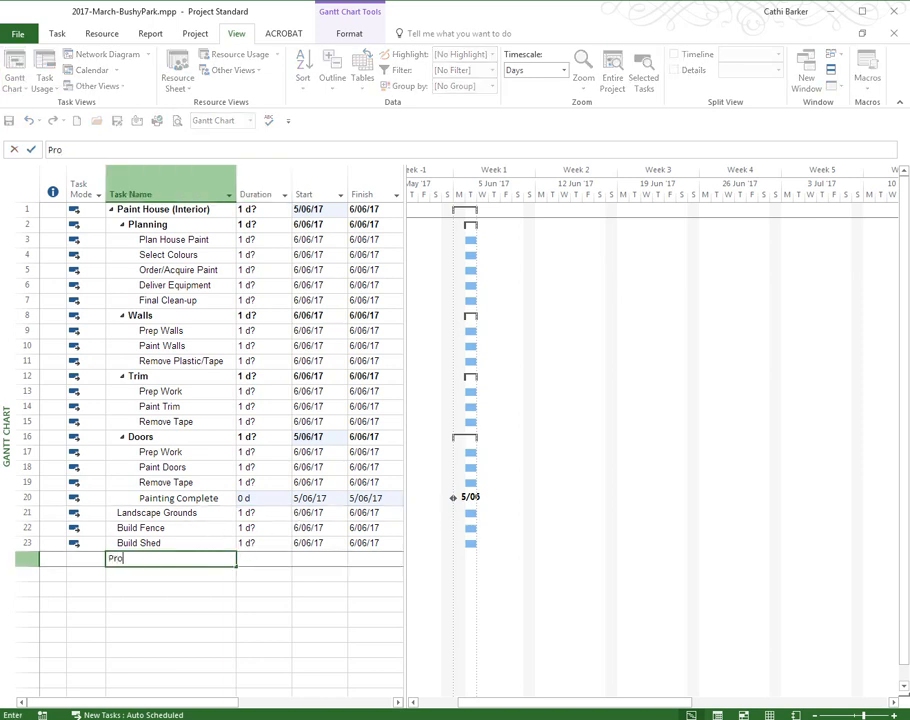
pyautogui.write('ject Complete')
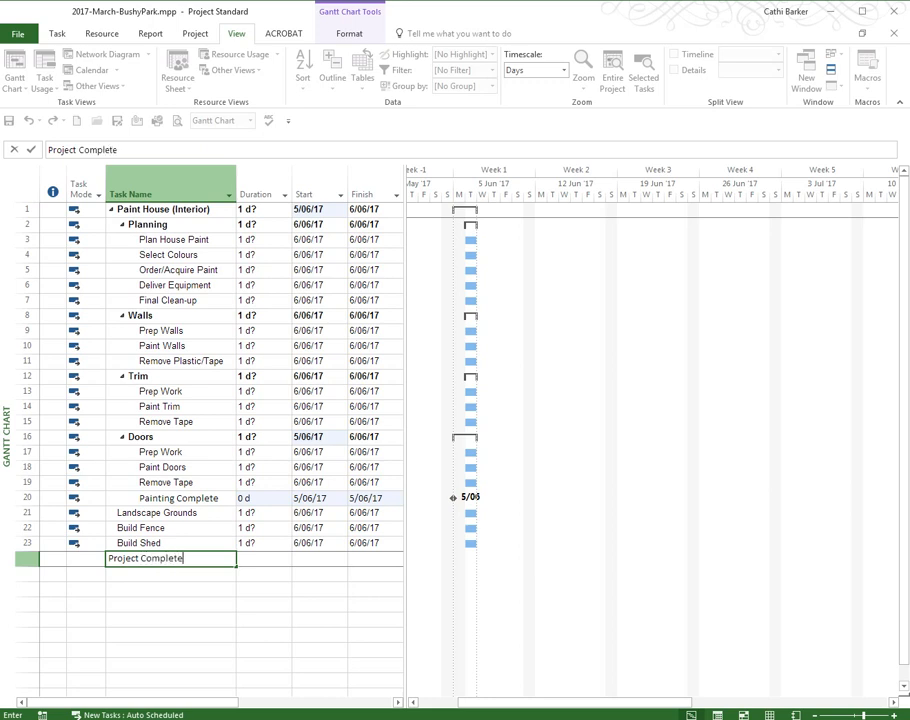
pyautogui.press('Tab')
pyautogui.write('0d')
pyautogui.press('Return')
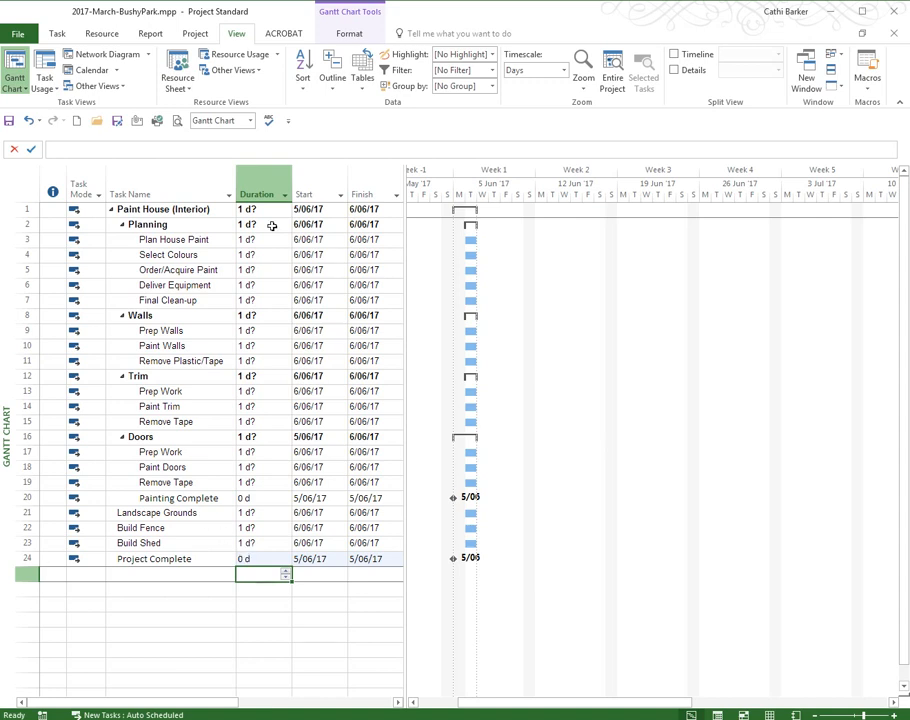
# Step: Widen the task table area, insert a WBS column before Task Name, and fit the column width to its contents
pyautogui.moveTo(405, 174); pyautogui.dragTo(489, 174)
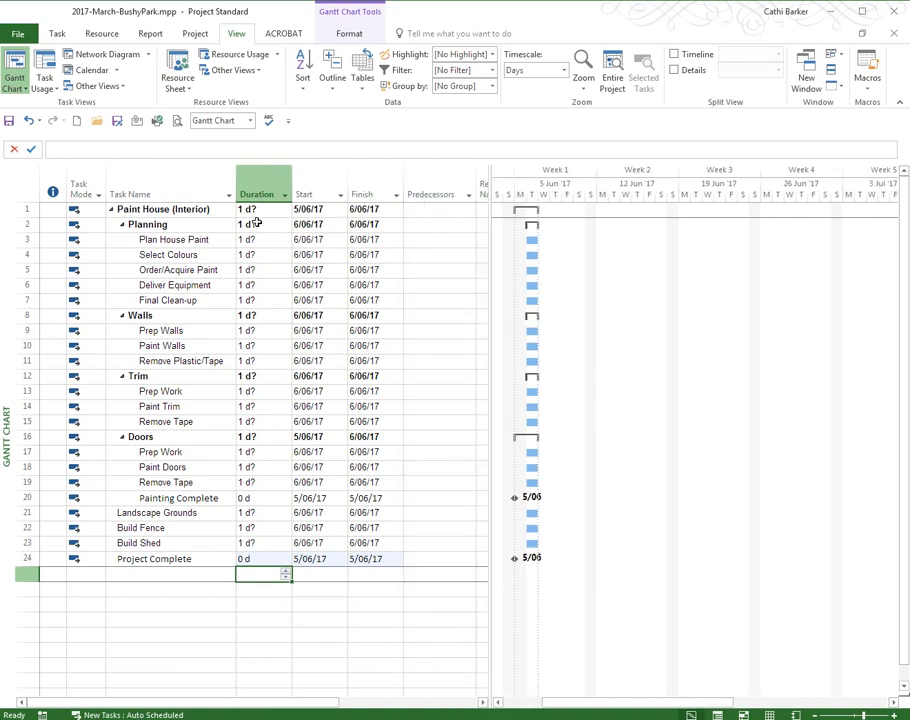
pyautogui.rightClick(143, 193)
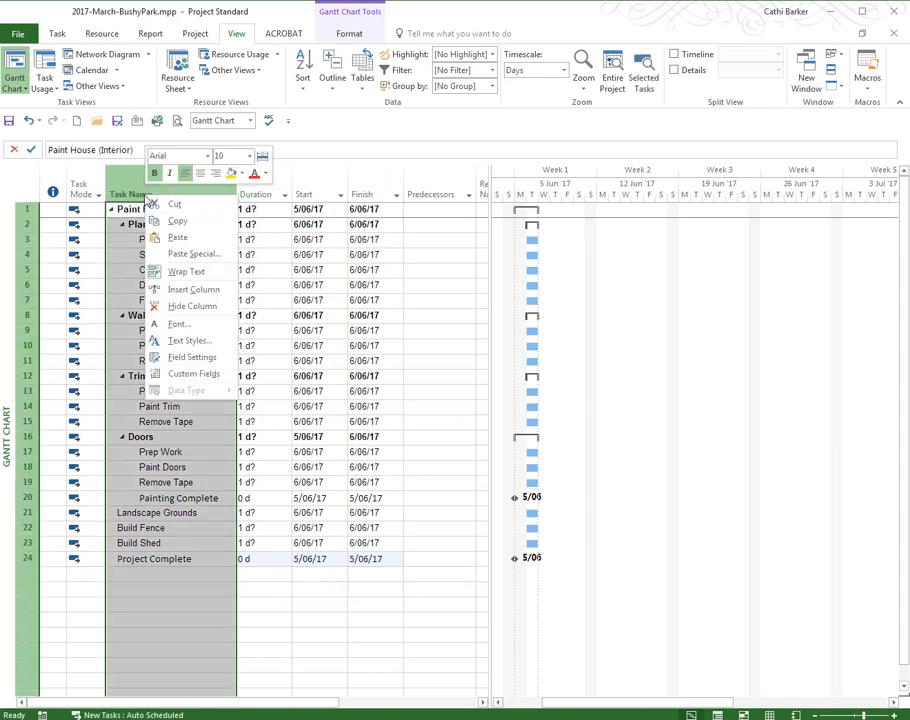
pyautogui.click(197, 289)
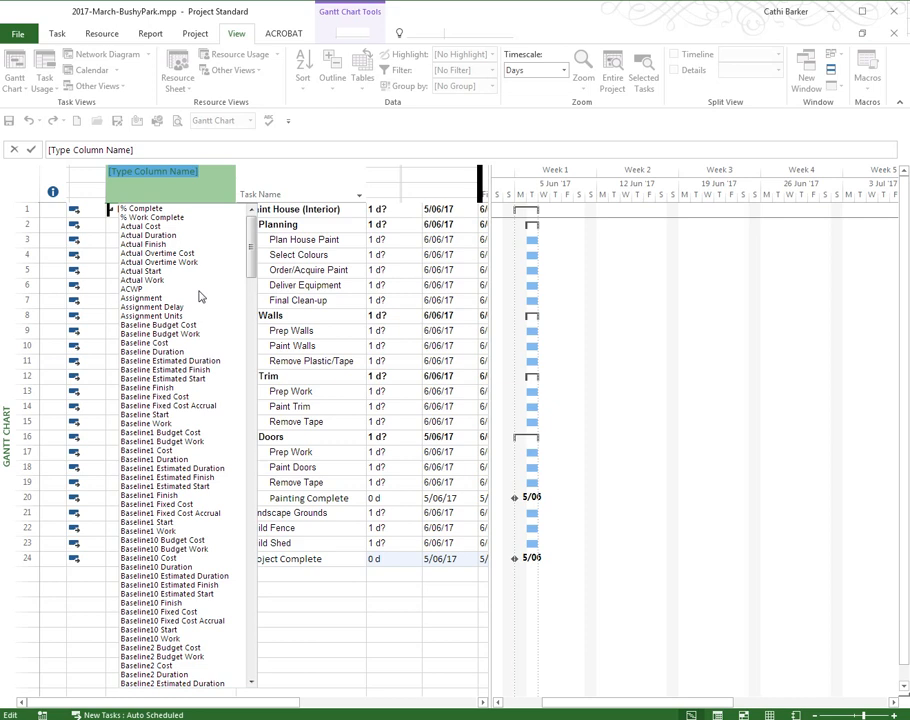
pyautogui.write('warning')
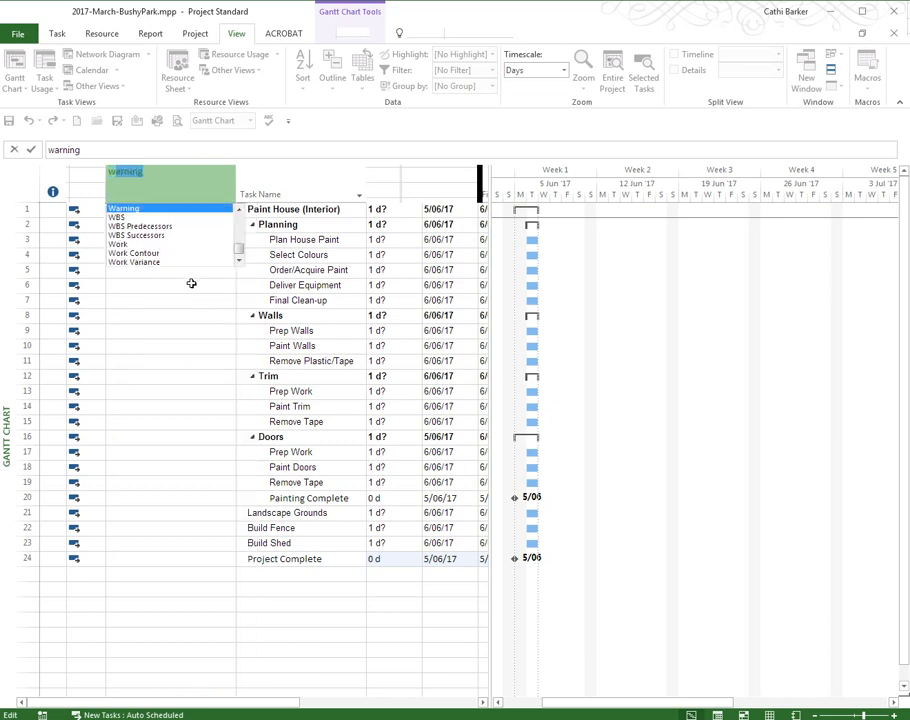
pyautogui.click(117, 218)
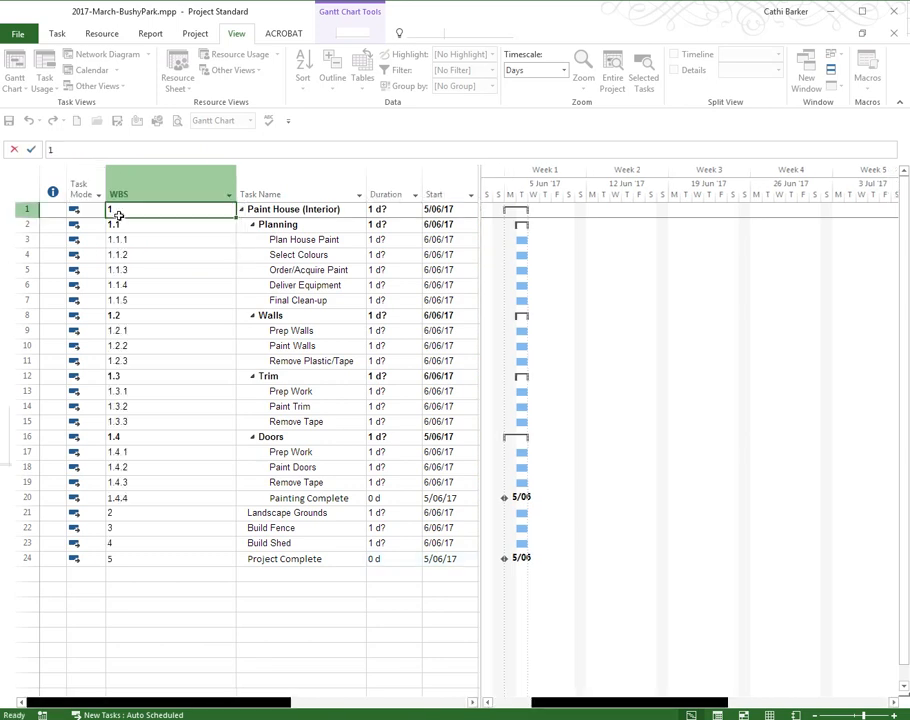
pyautogui.doubleClick(236, 179)
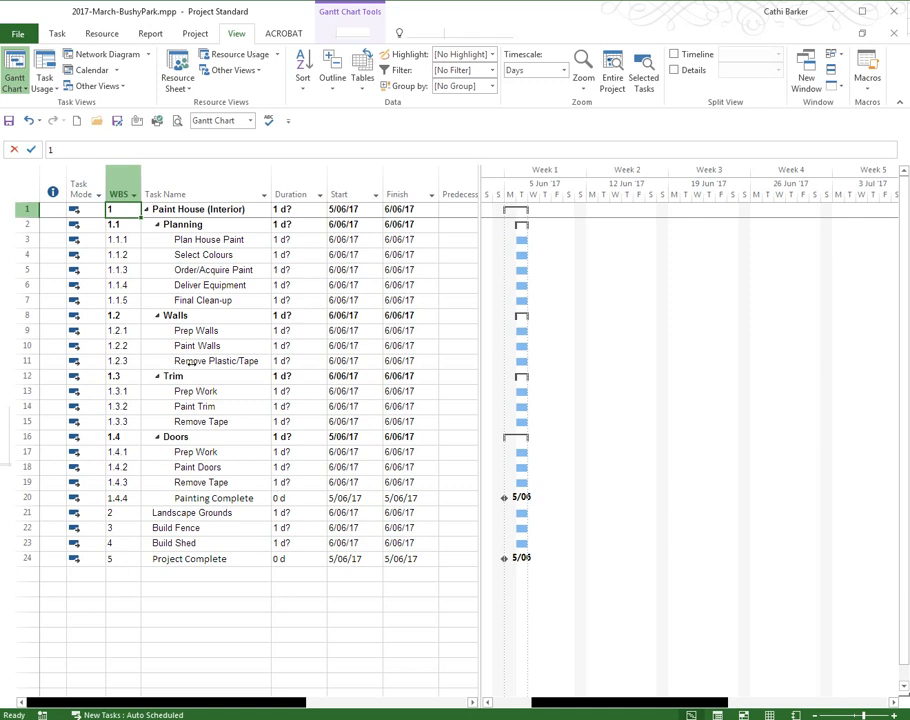
# Step: Set both the title and data alignment of the WBS column to Right in its field settings
pyautogui.rightClick(125, 189)
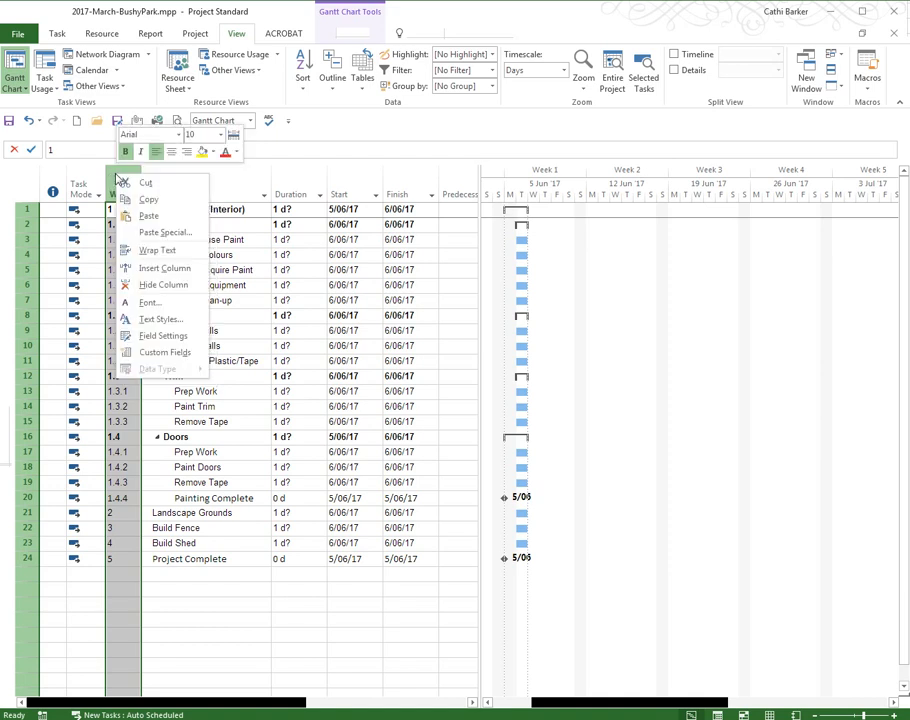
pyautogui.click(169, 343)
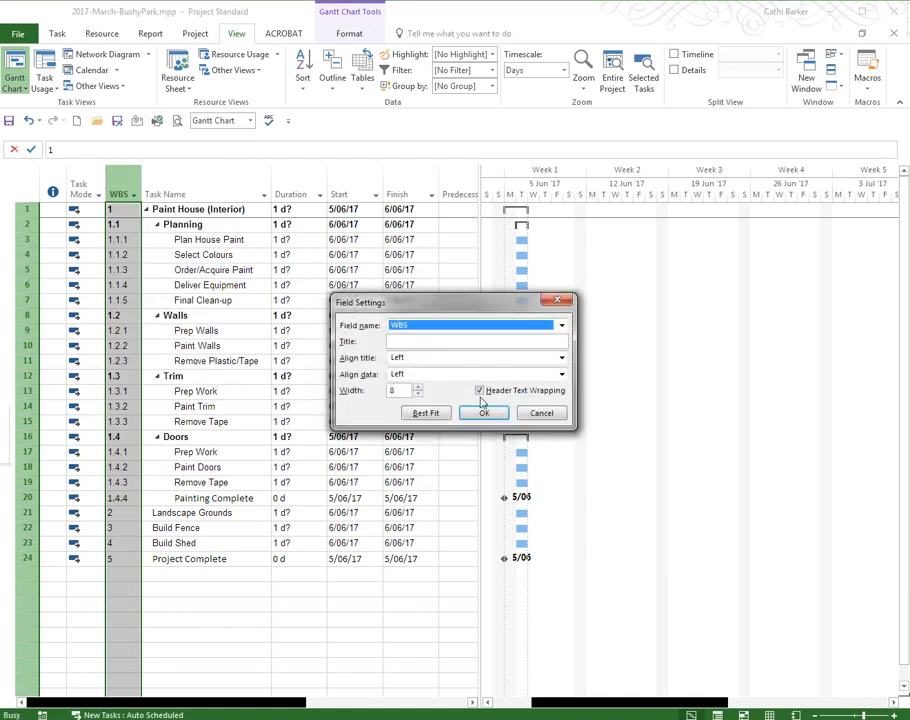
pyautogui.click(561, 374)
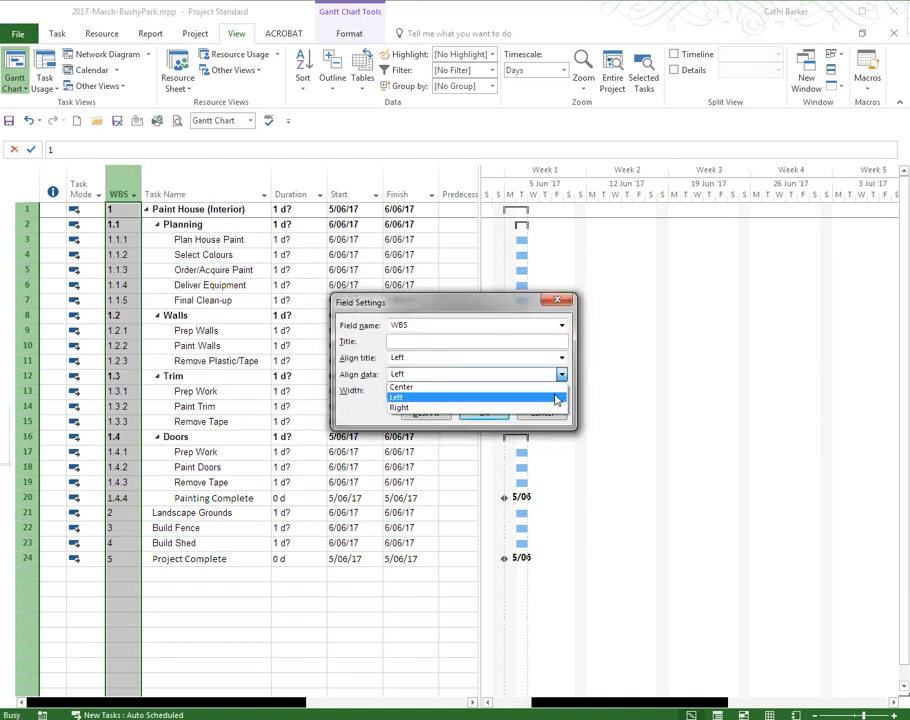
pyautogui.click(558, 405)
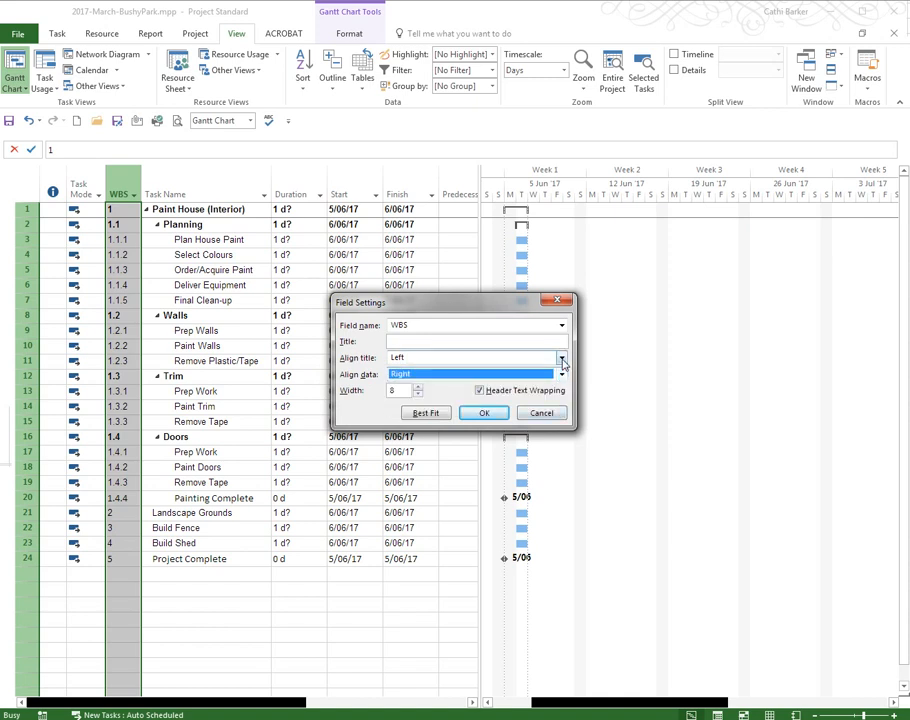
pyautogui.click(561, 357)
pyautogui.click(561, 389)
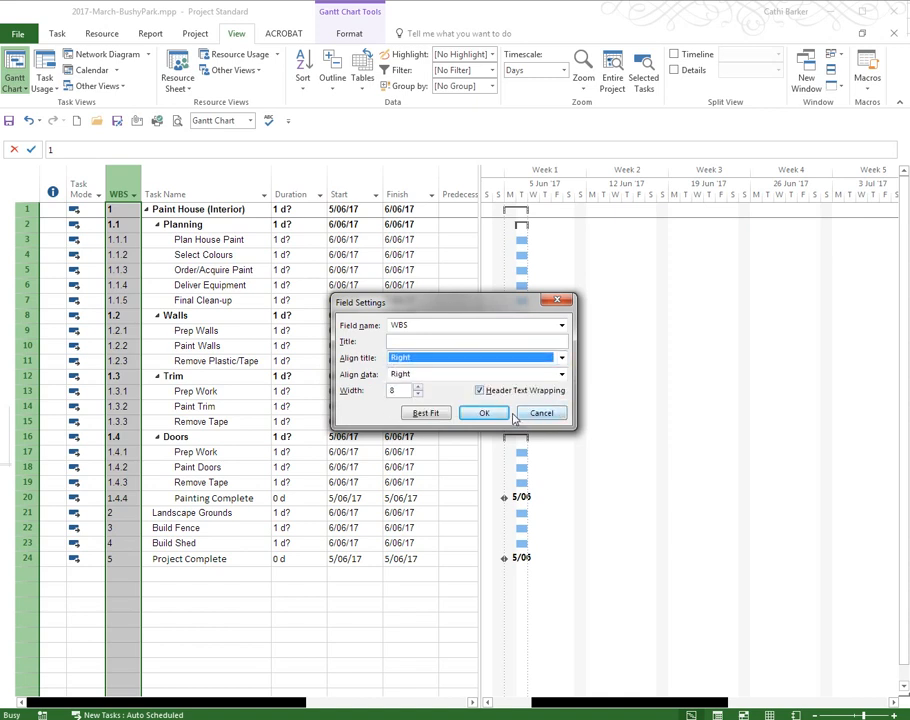
pyautogui.click(484, 413)
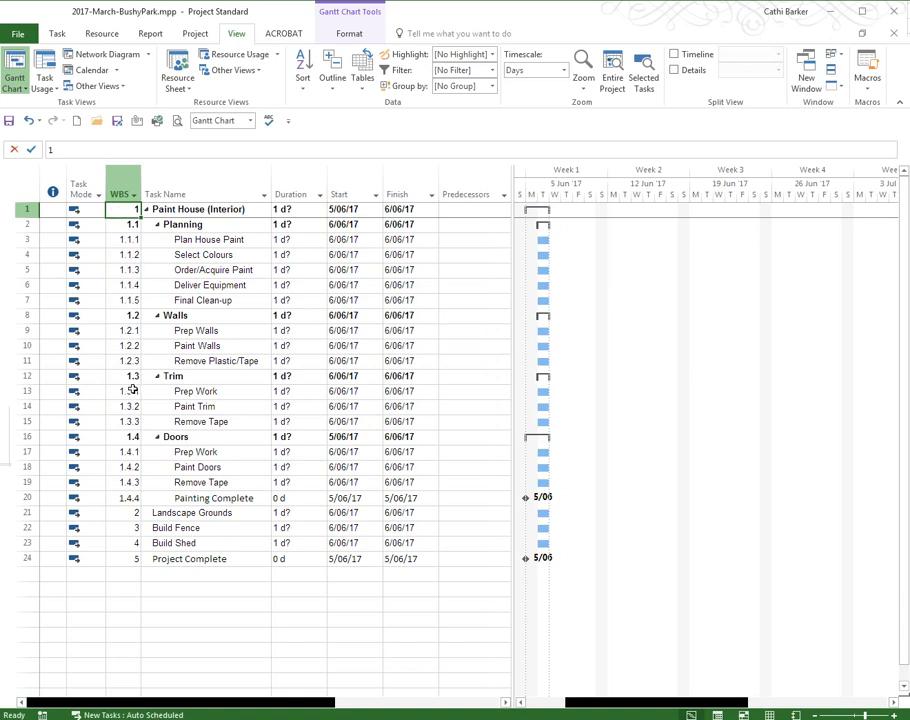
# Step: Hide the WBS column from the task table
pyautogui.rightClick(121, 186)
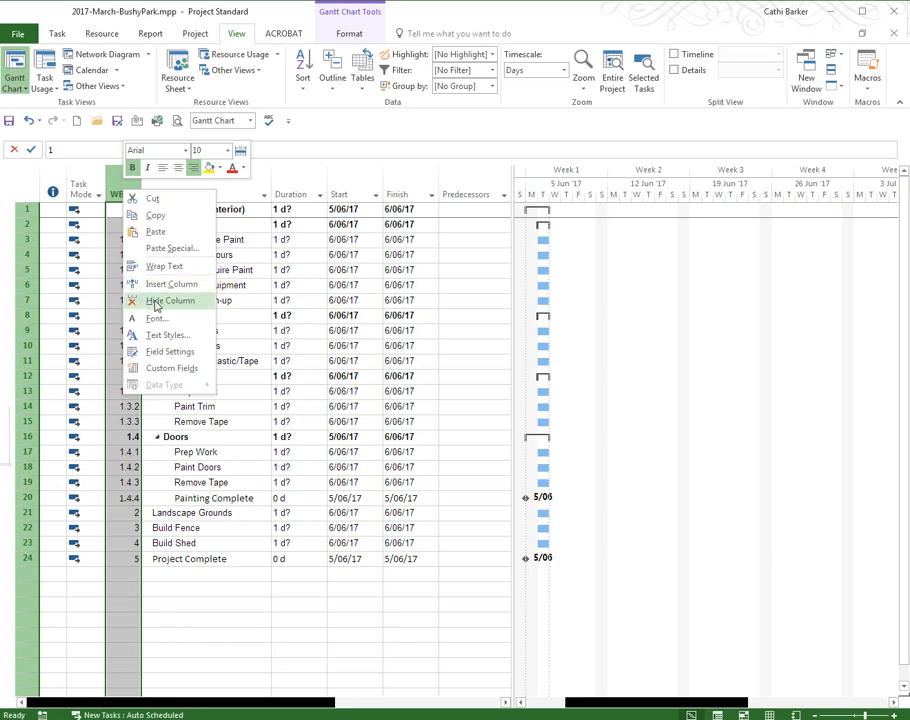
pyautogui.click(156, 302)
pyautogui.click(170, 271)
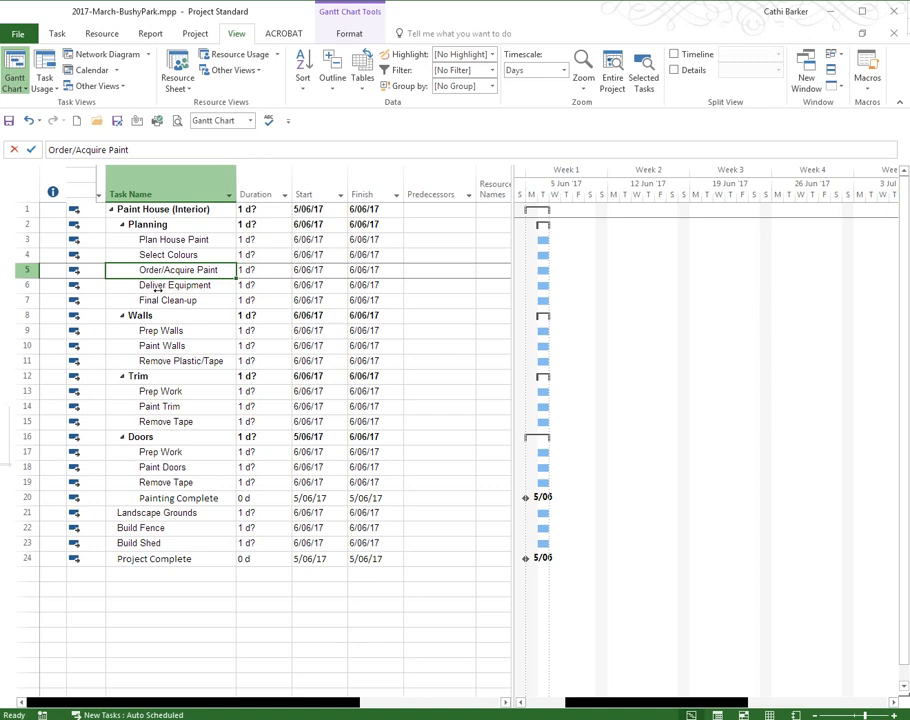
# Step: Show outline numbers in front of the task names and fit the Task Name column width to its contents
pyautogui.click(349, 34)
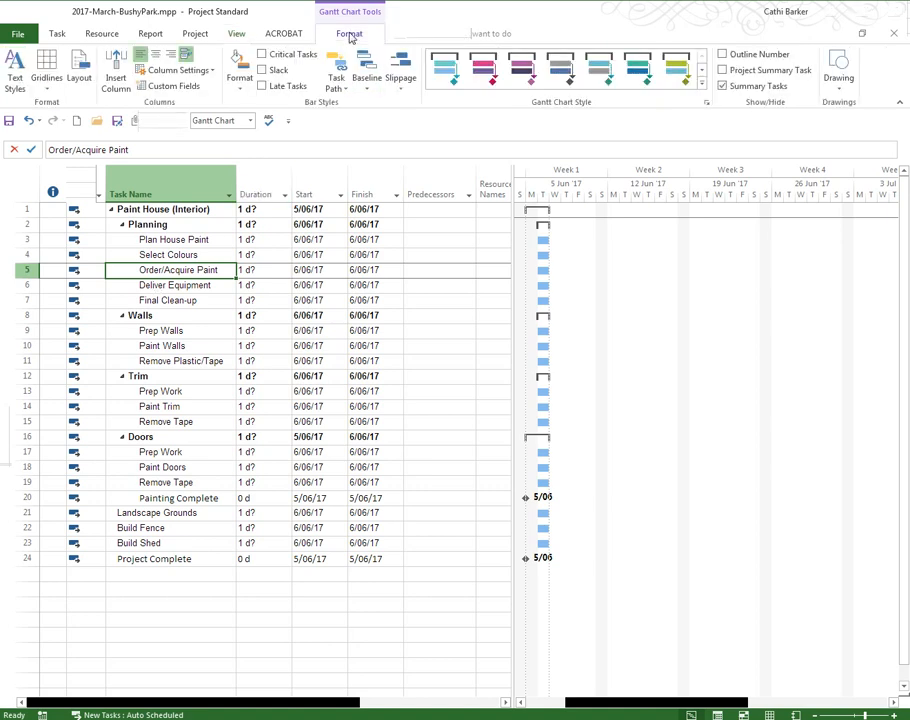
pyautogui.click(723, 55)
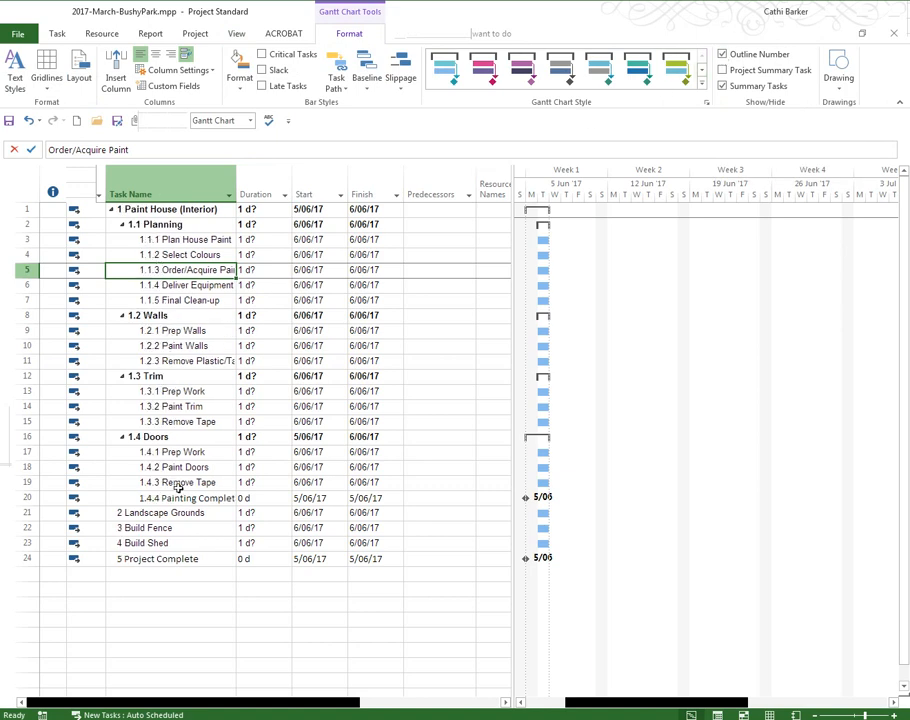
pyautogui.doubleClick(237, 171)
pyautogui.click(200, 346)
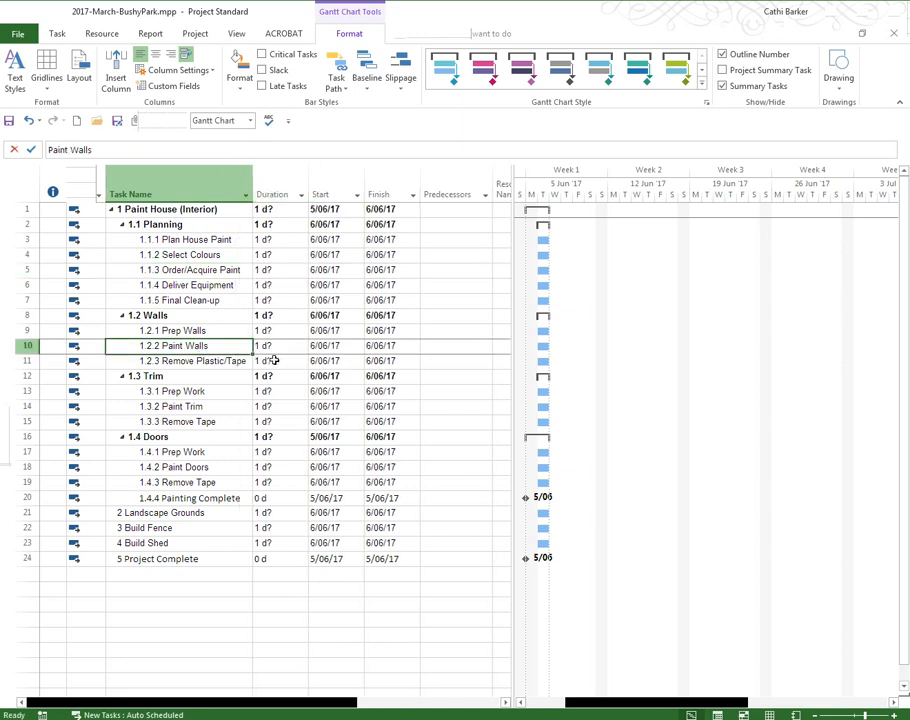